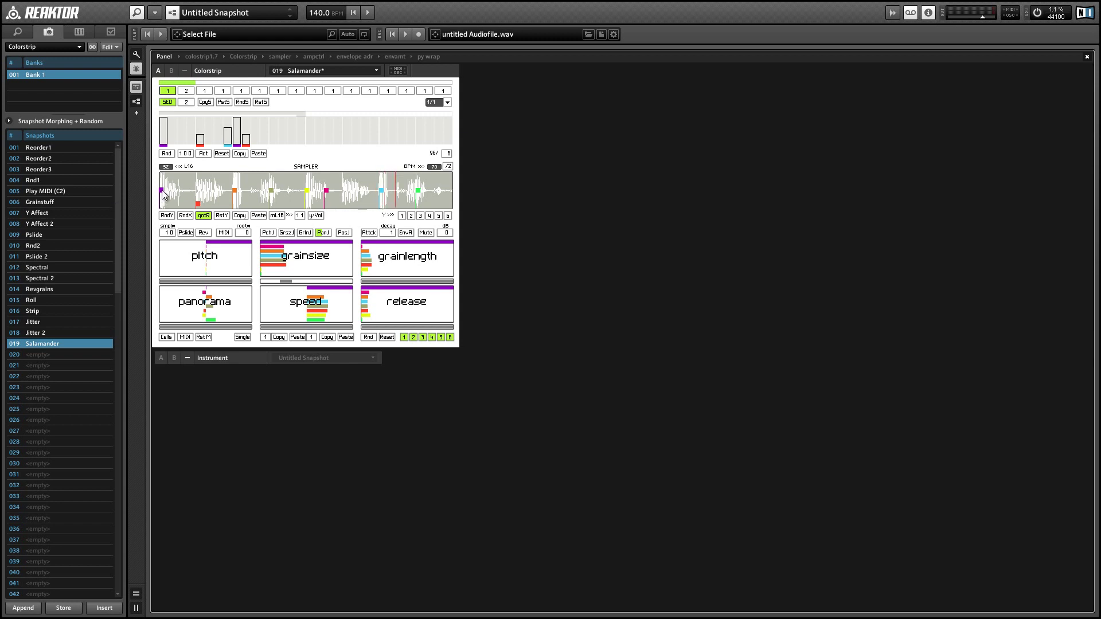
Step: Drag the purple slice dot further right along the sampler waveform
mouse_move(163, 193)
mouse_move(163, 193)
left_mouse_down()
mouse_move(195, 195)
mouse_move(180, 195)
left_mouse_up()
mouse_move(179, 195)
left_mouse_down()
mouse_move(245, 199)
mouse_move(161, 197)
left_mouse_up()
Step: Set the pitch parameter's output range with the slider below the pitch cell
left_click(189, 282)
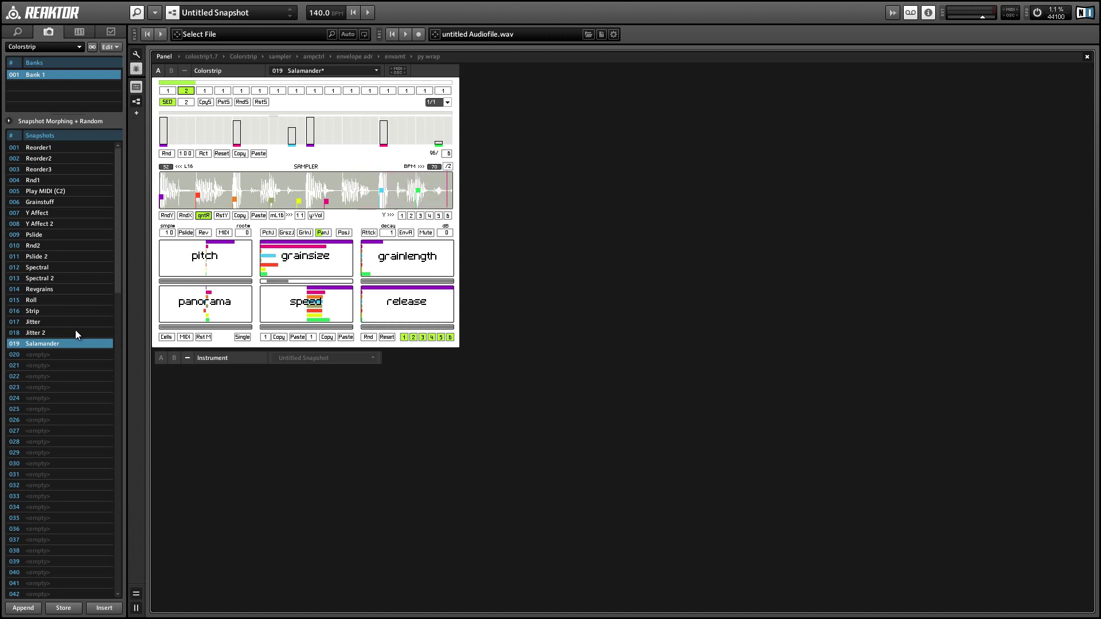
Step: Randomize the six grain cells repeatedly, excluding rows 2–5 and then re-including rows 2–6
left_click(368, 337)
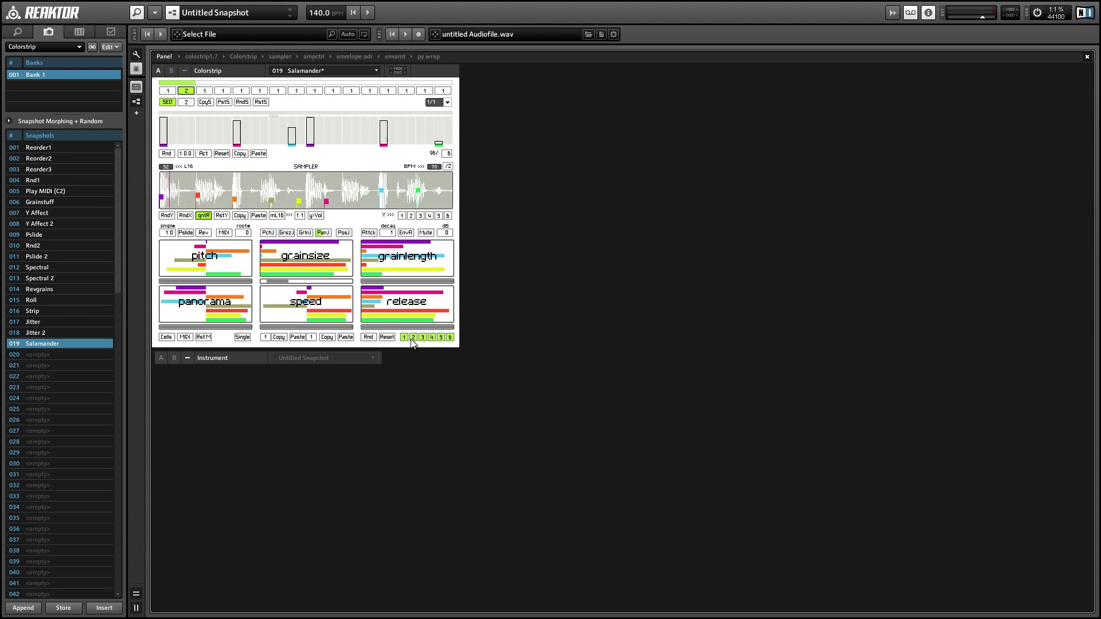
left_click_drag(412, 338, 450, 340)
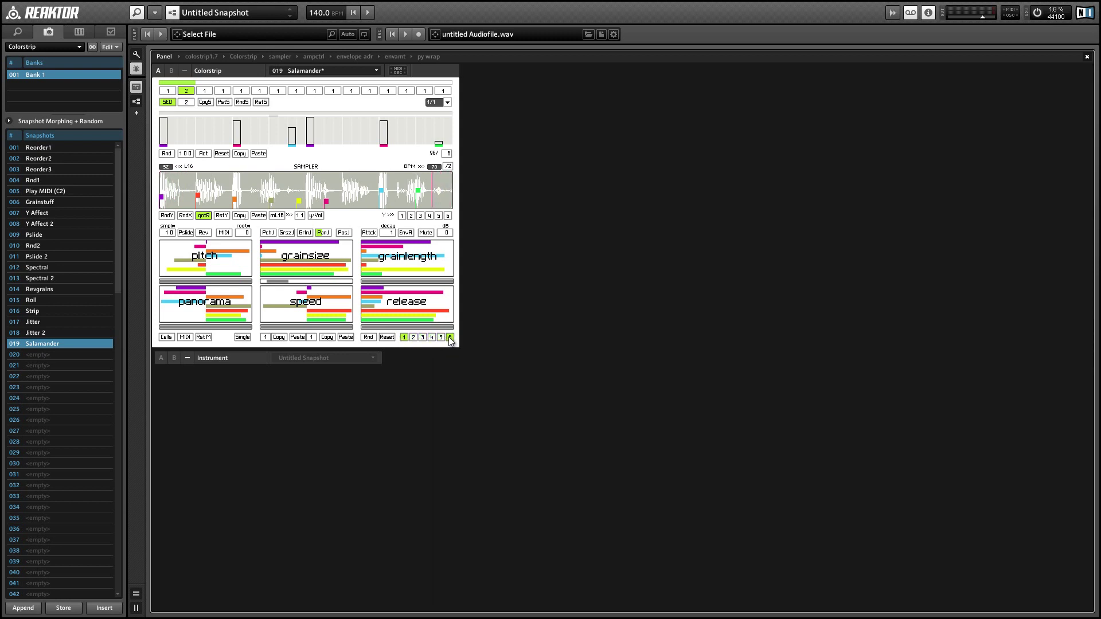
left_click(368, 337)
left_click(368, 337)
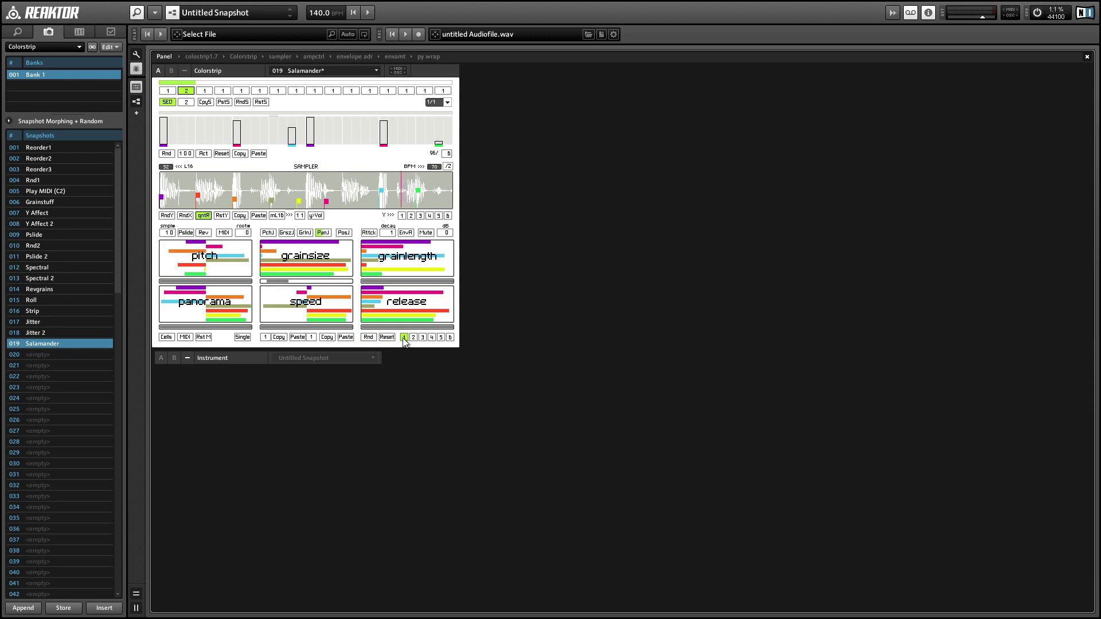
left_click_drag(413, 339, 450, 339)
left_click(387, 337)
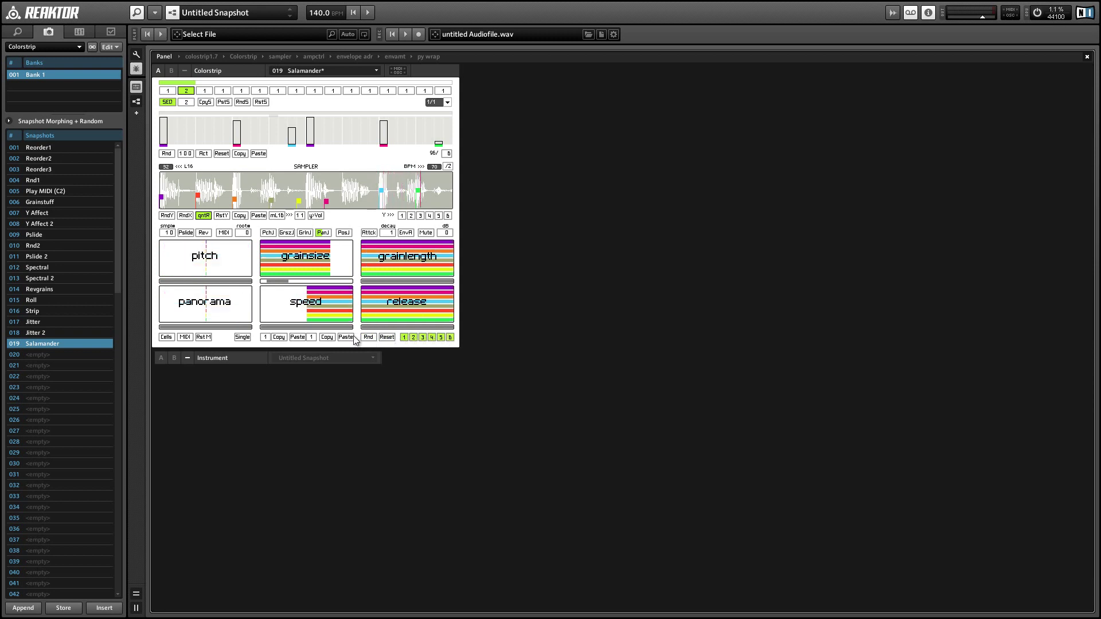
left_click(371, 338)
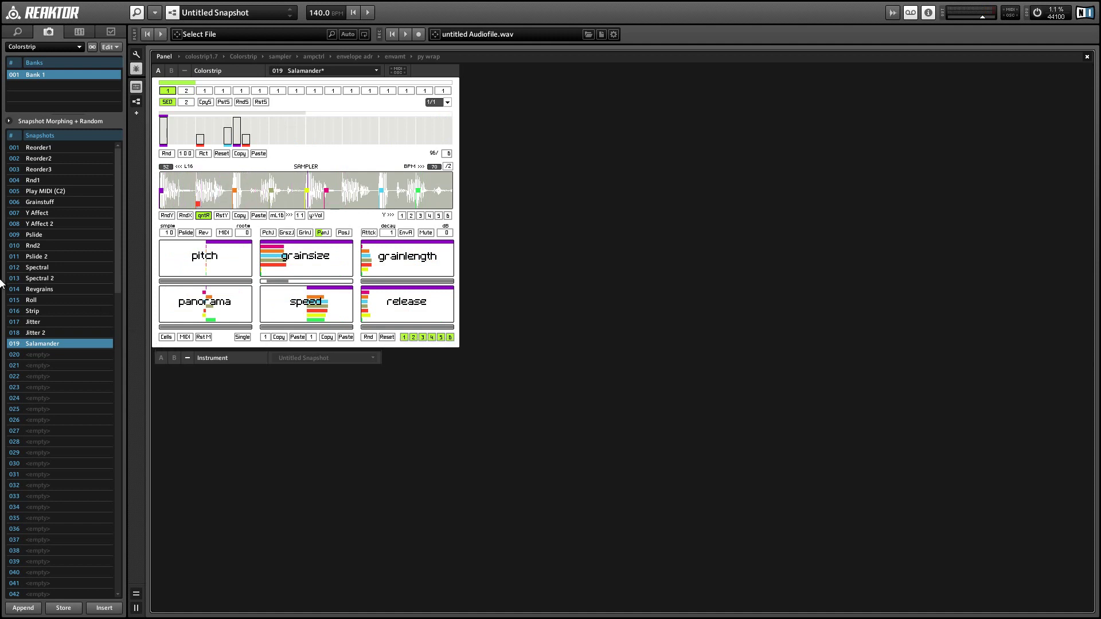
Step: Reload the 019 Salamander snapshot via 018, then draw three new step bars
left_click(51, 332)
left_click(46, 344)
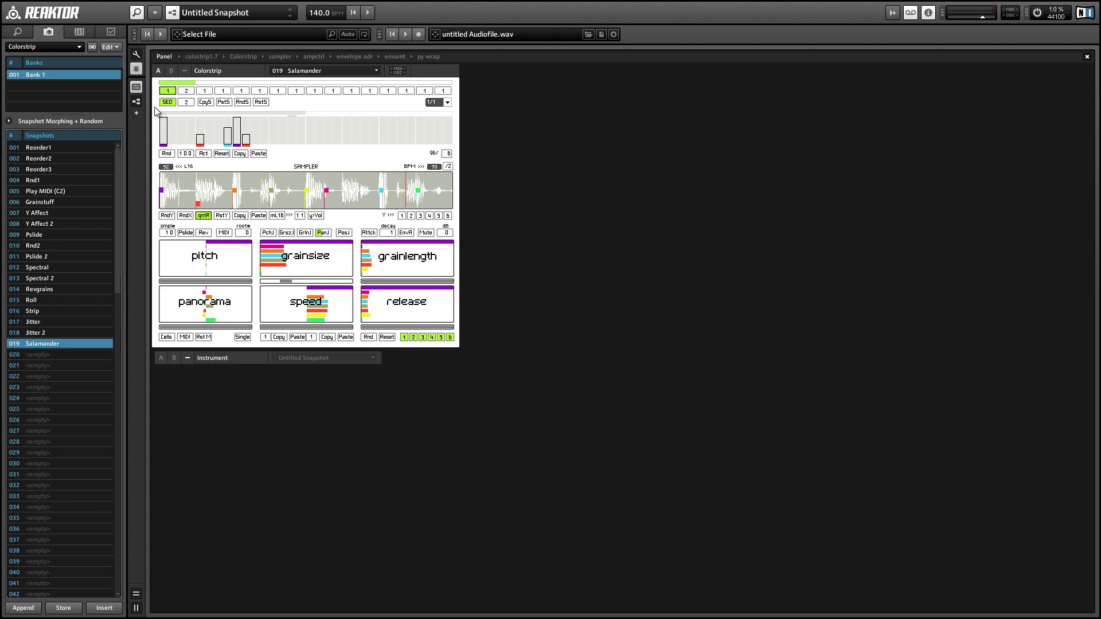
left_click(273, 126)
left_click(282, 126)
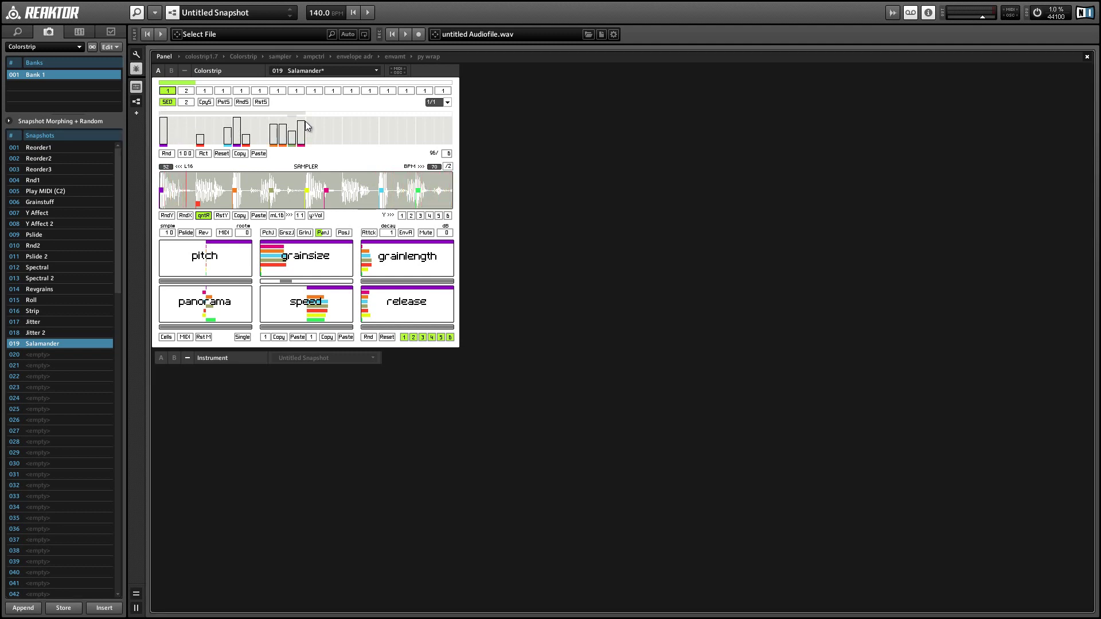
mouse_move(302, 138)
left_mouse_down()
mouse_move(271, 124)
mouse_move(298, 132)
left_mouse_up()
Step: Switch scene playback to MAN on scene 1 and lower two step bars
left_click(167, 102)
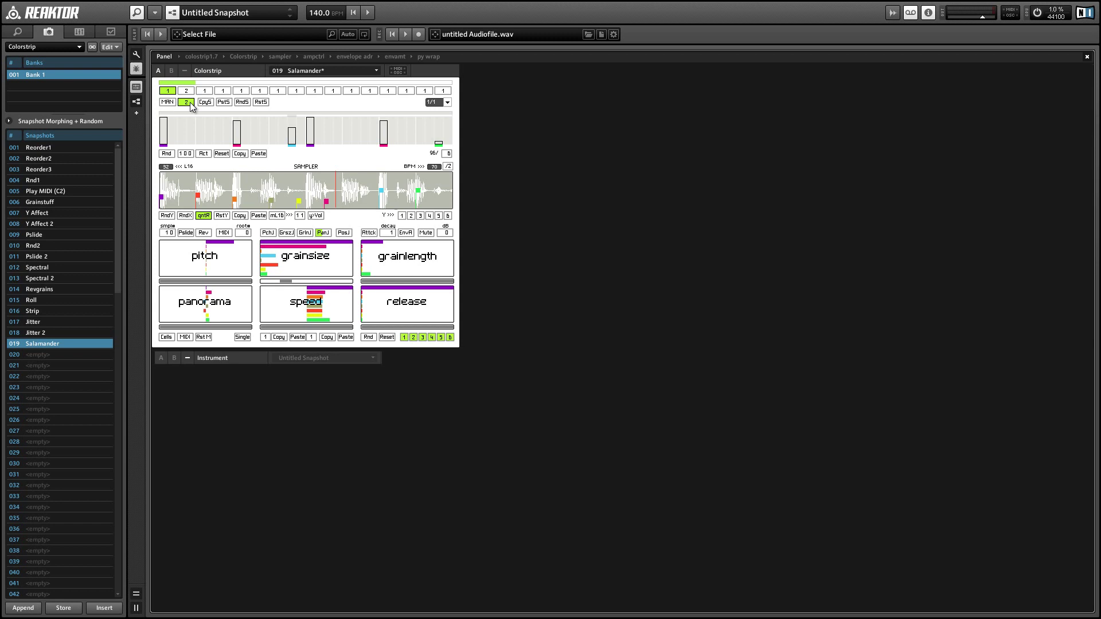
left_click_drag(190, 102, 192, 112)
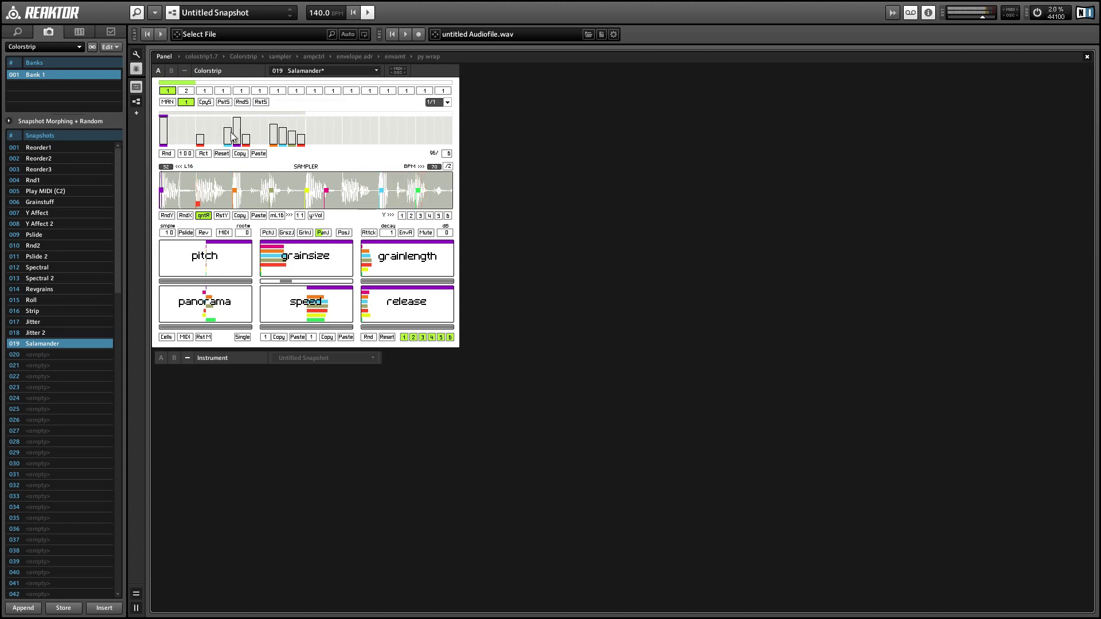
mouse_move(271, 140)
left_mouse_down()
mouse_move(293, 135)
mouse_move(298, 155)
mouse_move(303, 144)
mouse_move(276, 143)
left_mouse_up()
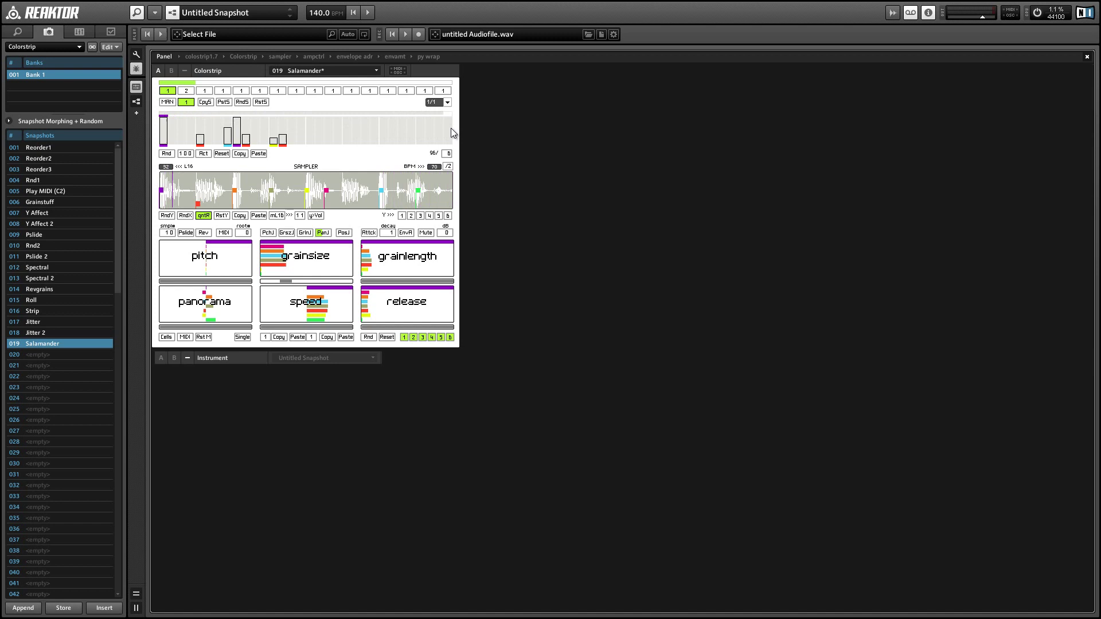
Step: Erase the two short step bars, add a tall later step, and shorten the release cell's top bar
left_click_drag(273, 141, 297, 141)
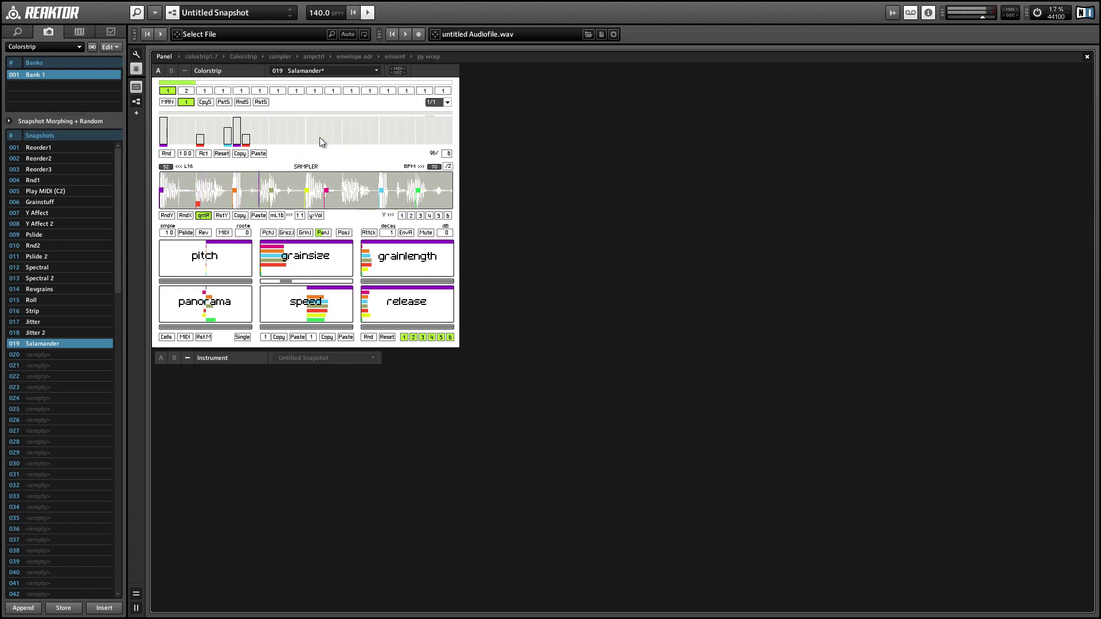
left_click(312, 135)
left_click(386, 290)
left_click(367, 289)
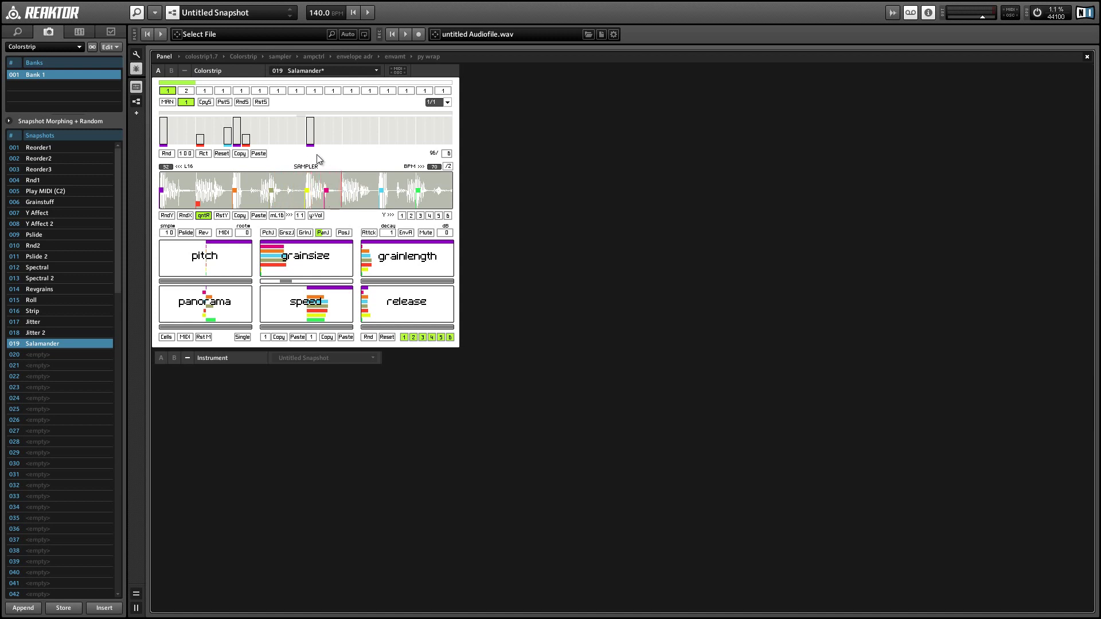
Step: Add a short mid-sequence step and three steps near the end of the sequence
left_click(347, 132)
left_click(392, 136)
left_click(402, 131)
left_click(420, 131)
Step: Return to SEQ playback, set the third scene step to 3, and shift the loop range right
left_click(166, 103)
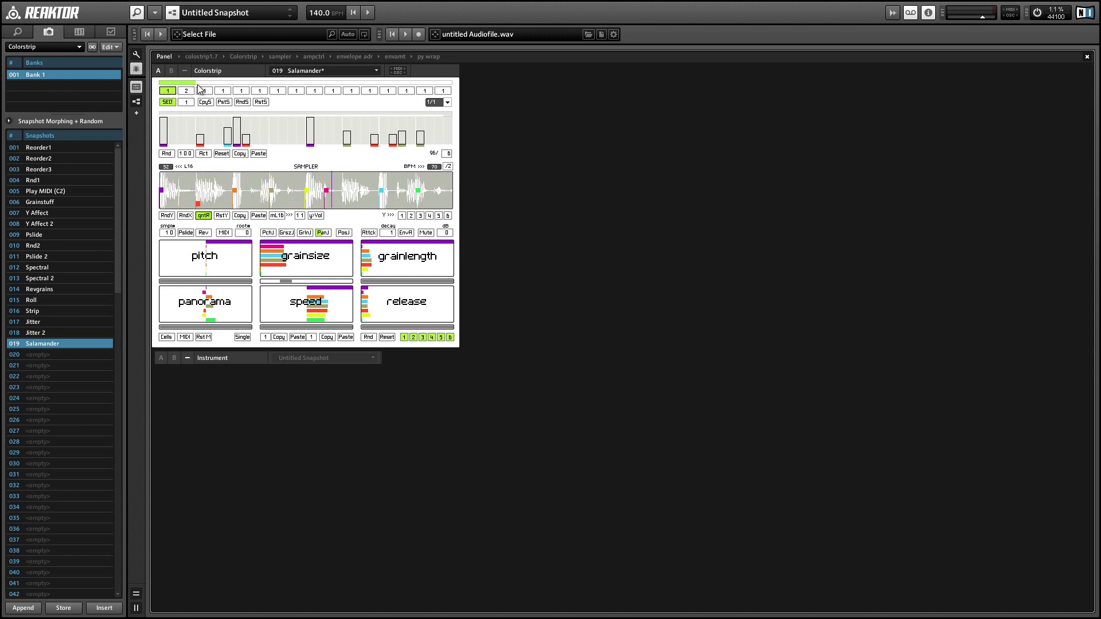
left_click_drag(212, 87, 211, 76)
left_click_drag(220, 83, 224, 87)
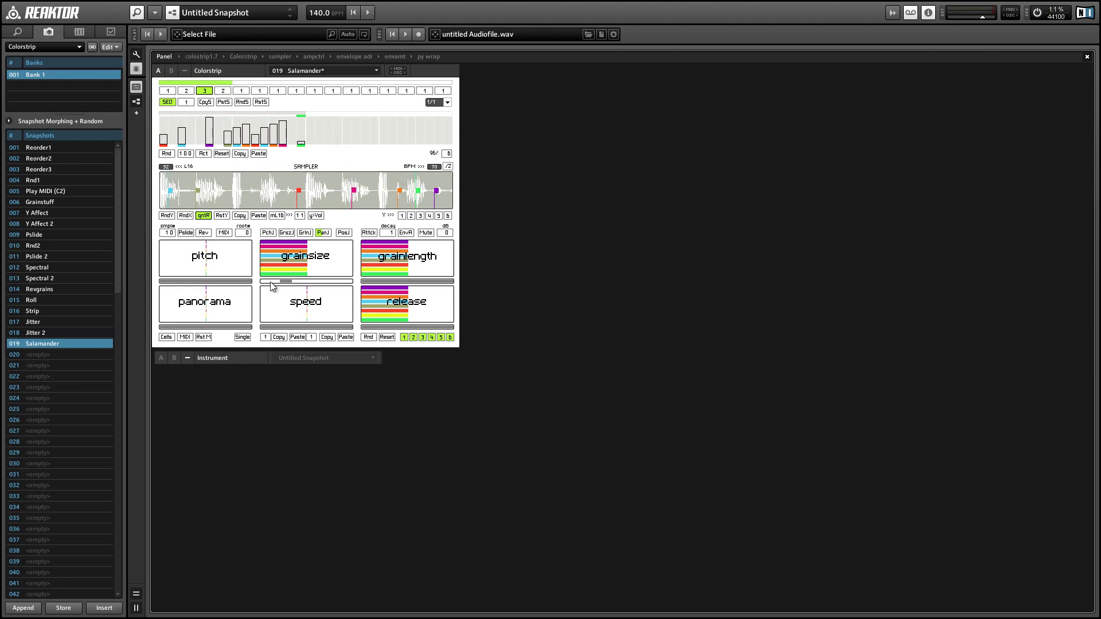
Step: In manual mode, copy scene 1 and paste it into scene 3
left_click(168, 102)
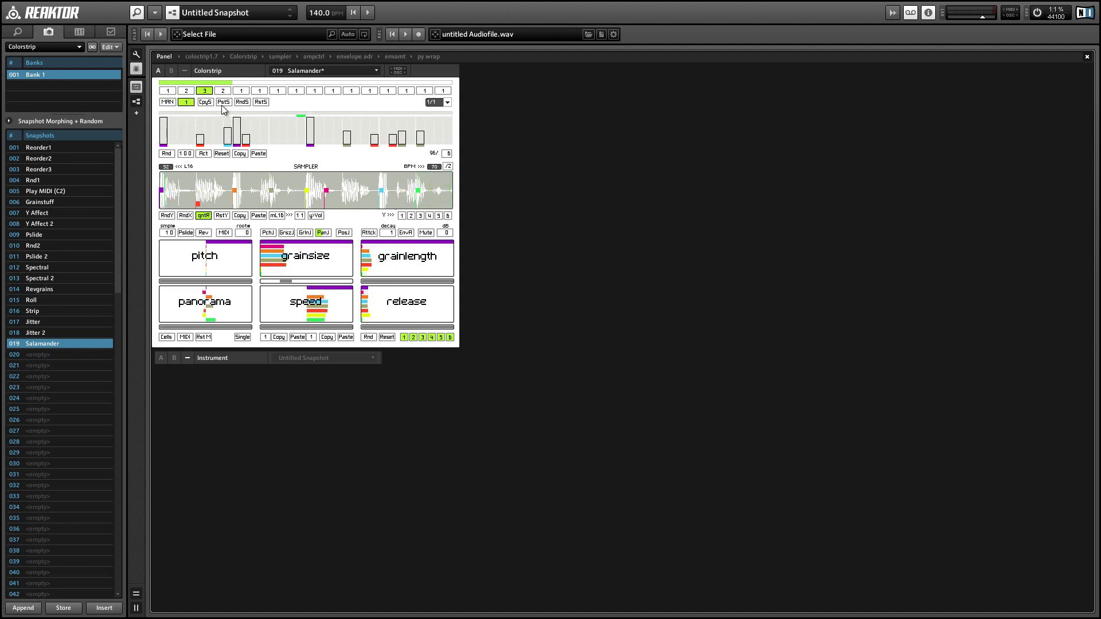
left_click(188, 102)
left_click(188, 101)
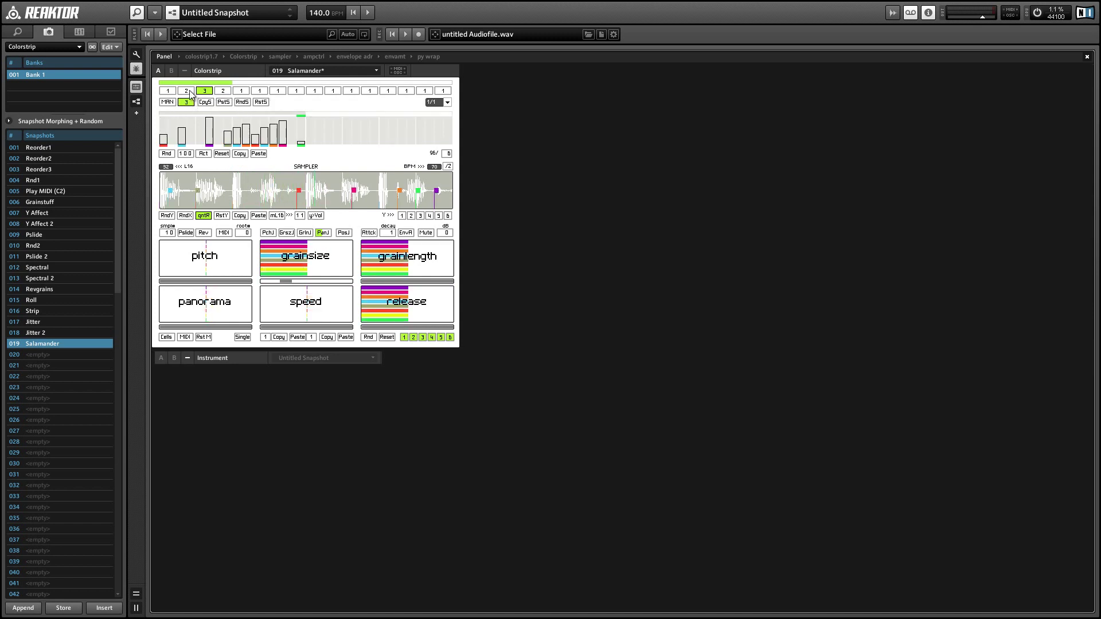
left_click(226, 105)
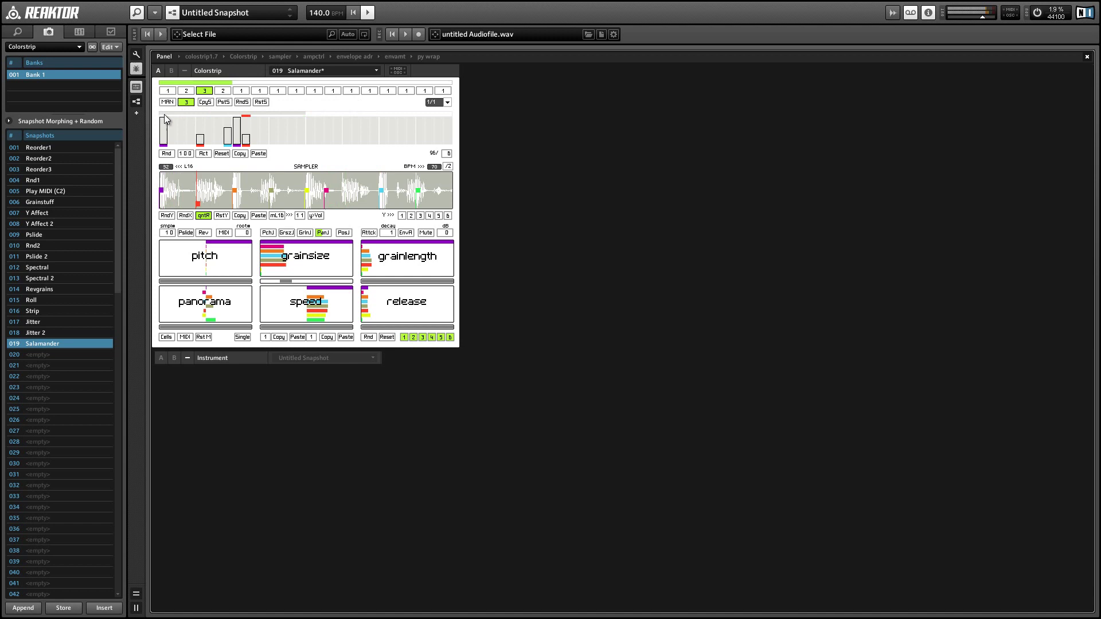
Step: Draw two extra steps in scene 3 and return to SEQ playback
left_click(282, 129)
left_click(301, 139)
left_click(168, 103)
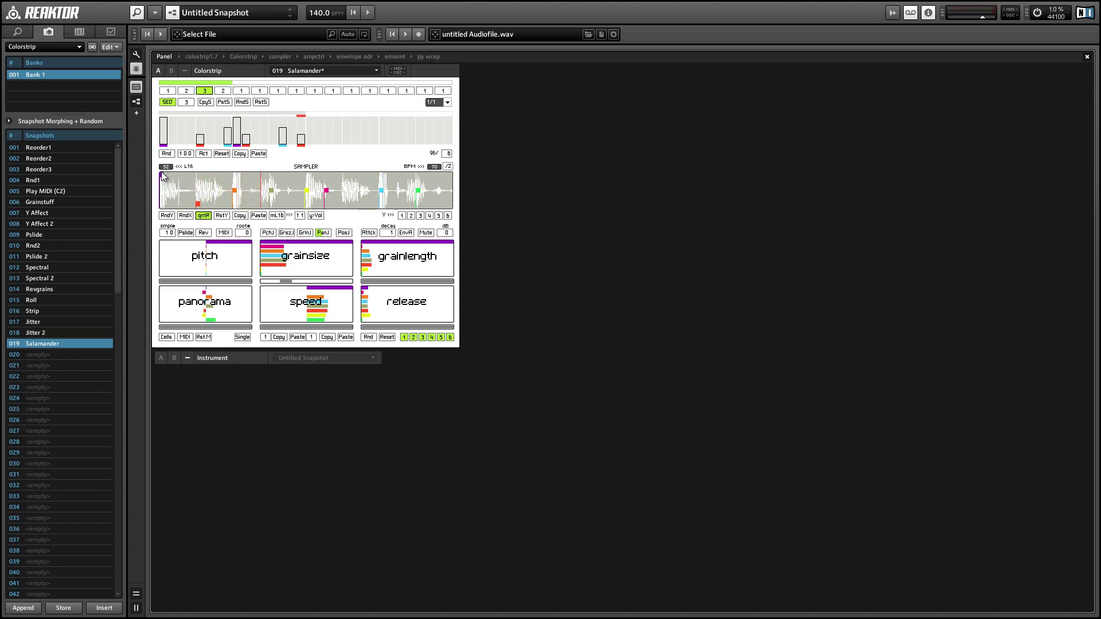
Step: Raise the purple slice marker while toggling marker-height volume modulation on and off
left_click(160, 197)
left_click_drag(161, 198, 161, 180)
left_click(318, 217)
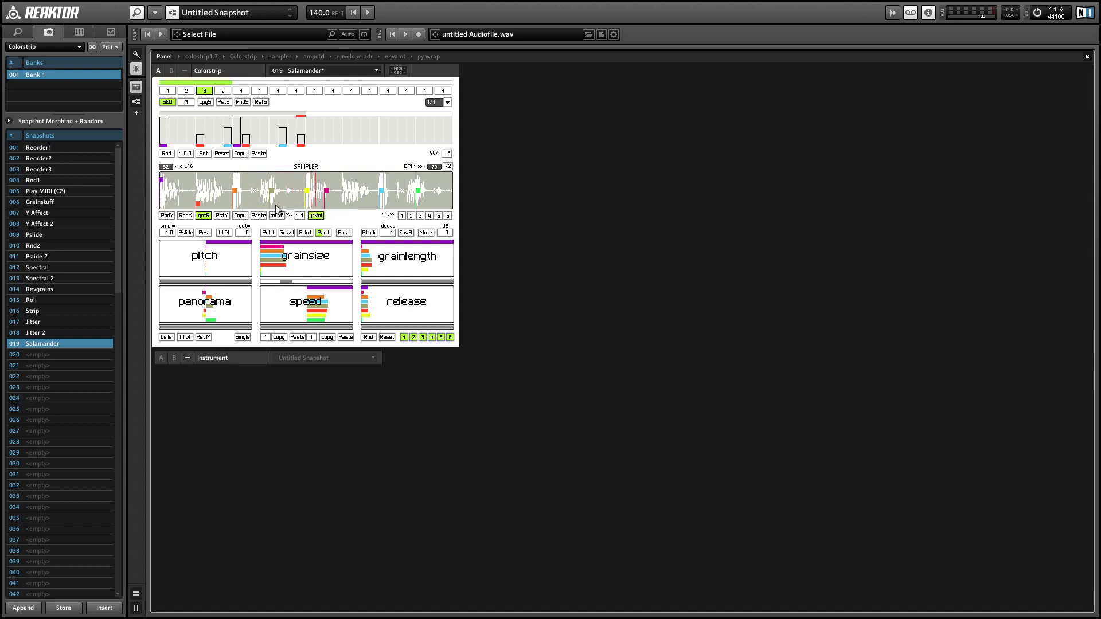
left_click(162, 197)
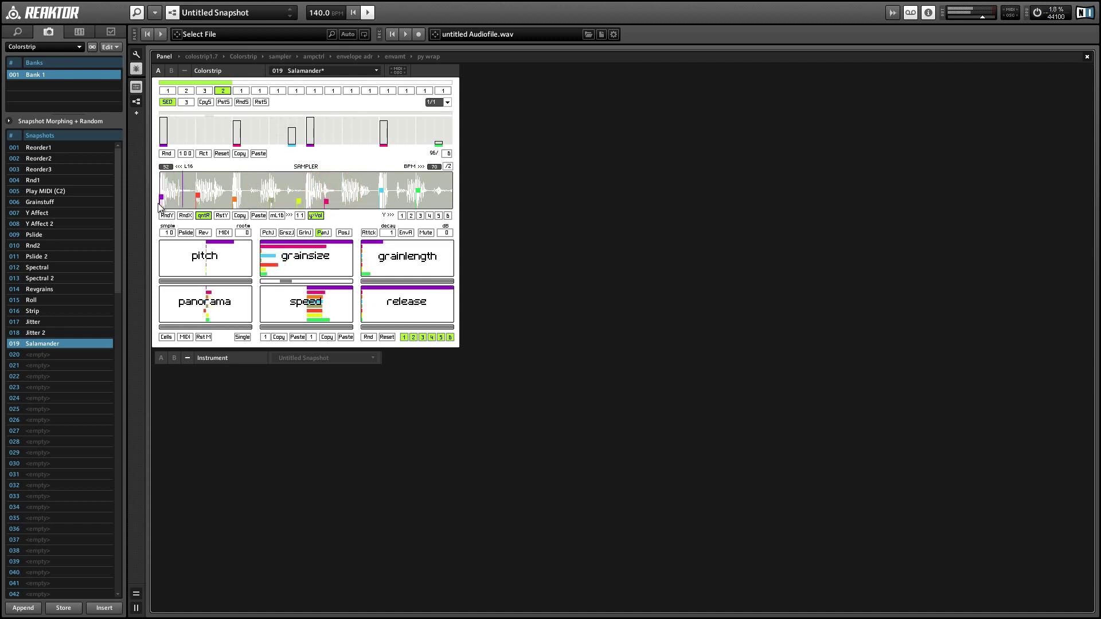
left_click_drag(160, 198, 162, 183)
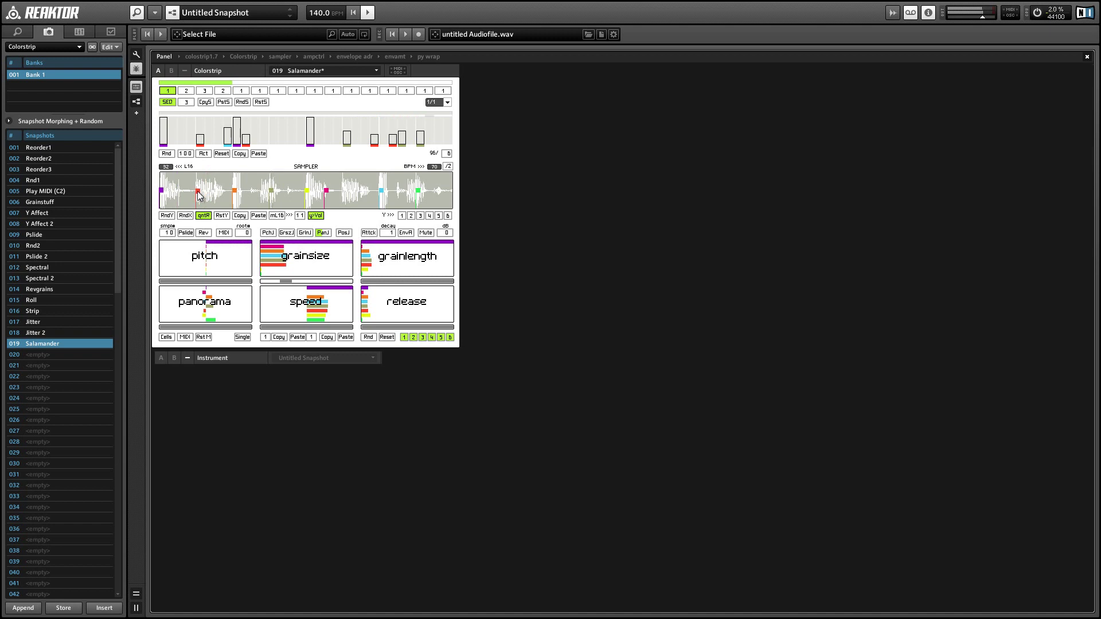
left_click(315, 216)
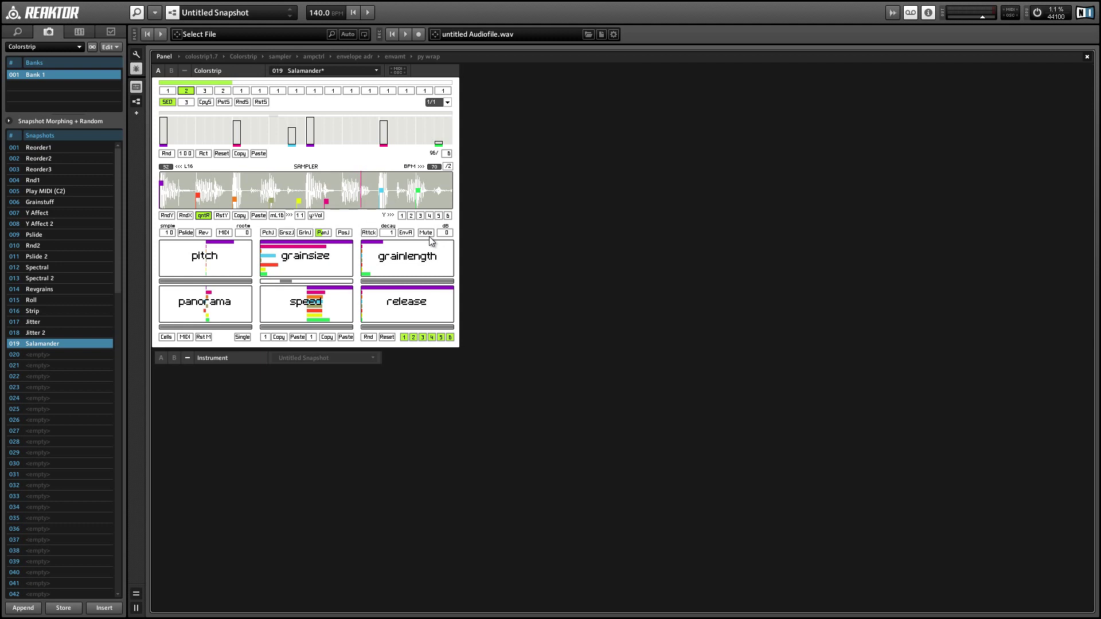
Step: Route marker height to pitch, grain size and grain length, then raise the yellow marker
left_click(402, 216)
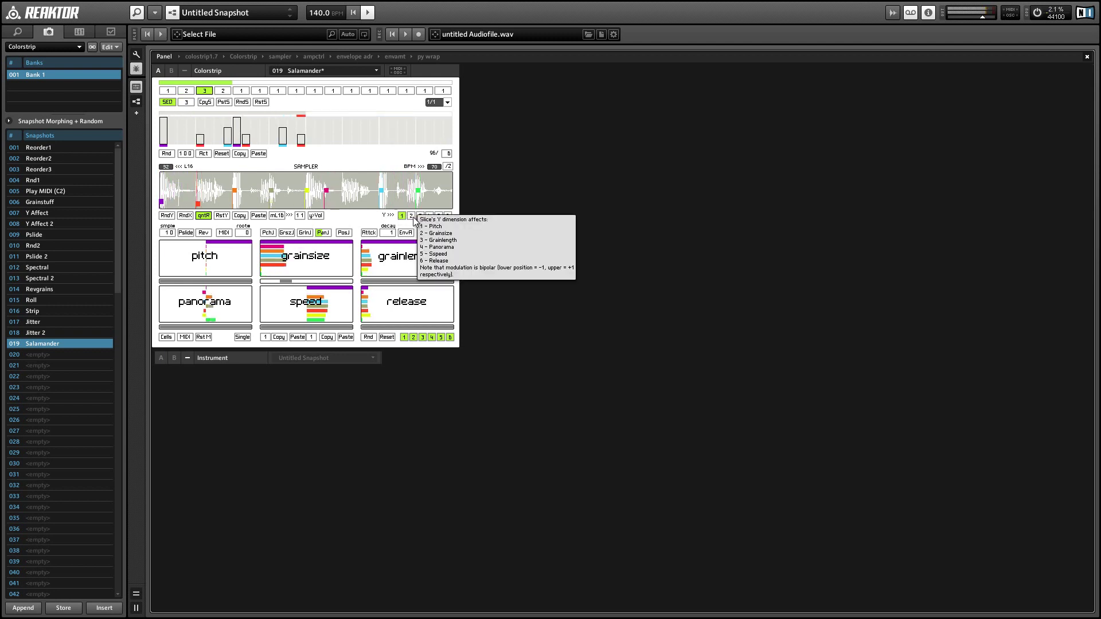
left_click(412, 216)
left_click(420, 216)
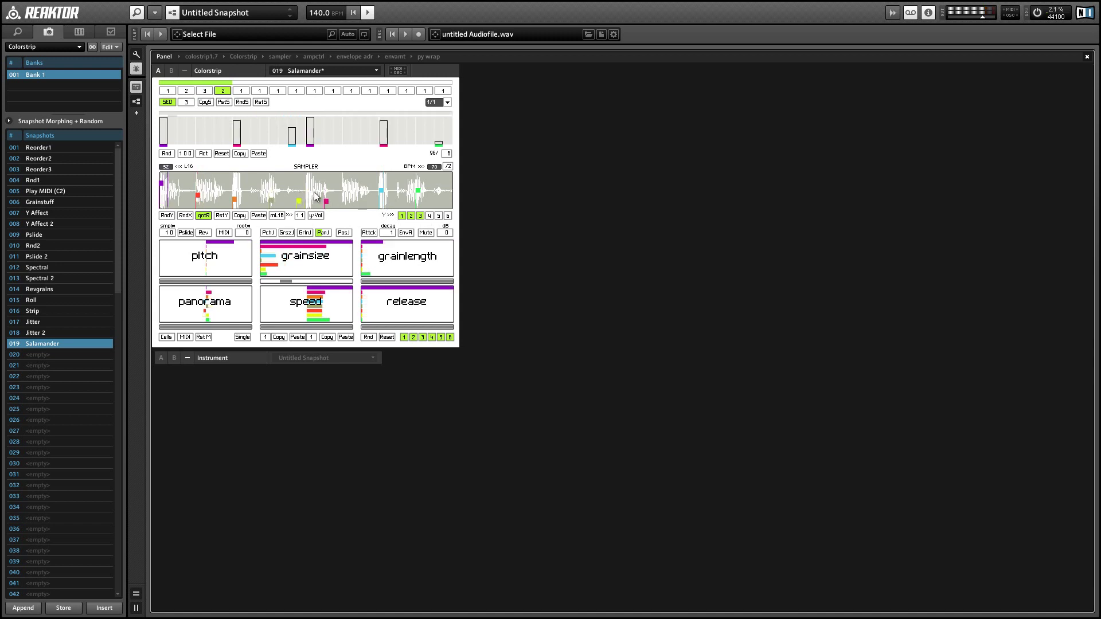
left_click_drag(299, 201, 309, 182)
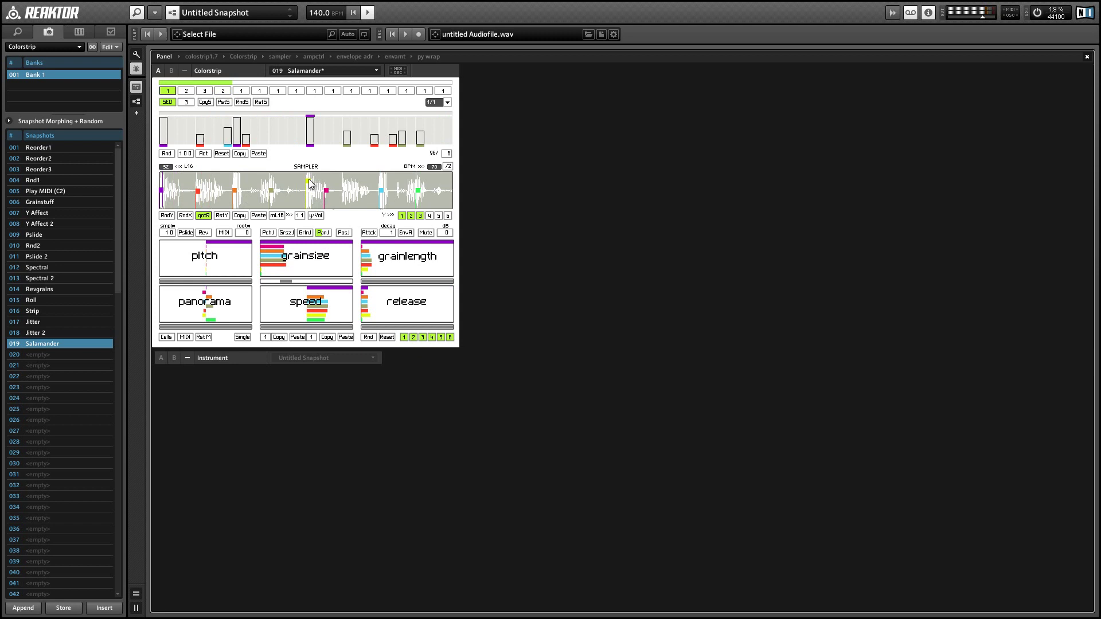
Step: Add panorama as a marker-height target, enable attack and amp envelope, and raise decay to 8
left_click(430, 215)
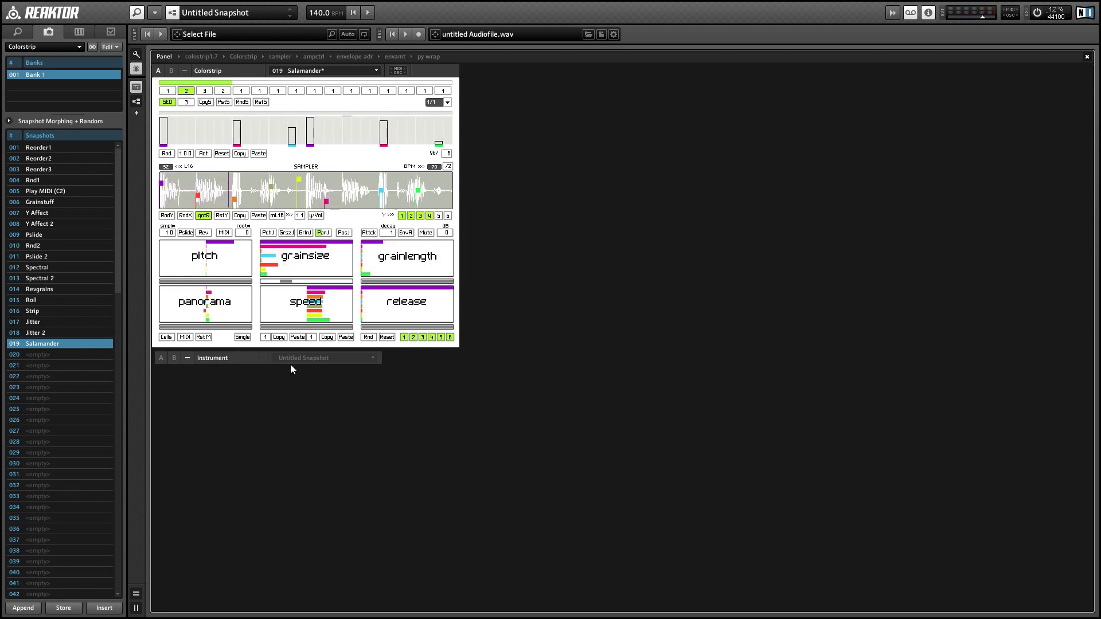
left_click(369, 233)
left_click(377, 233)
mouse_move(391, 234)
left_mouse_down()
mouse_move(387, 185)
mouse_move(392, 236)
mouse_move(405, 239)
left_mouse_up()
left_click(403, 234)
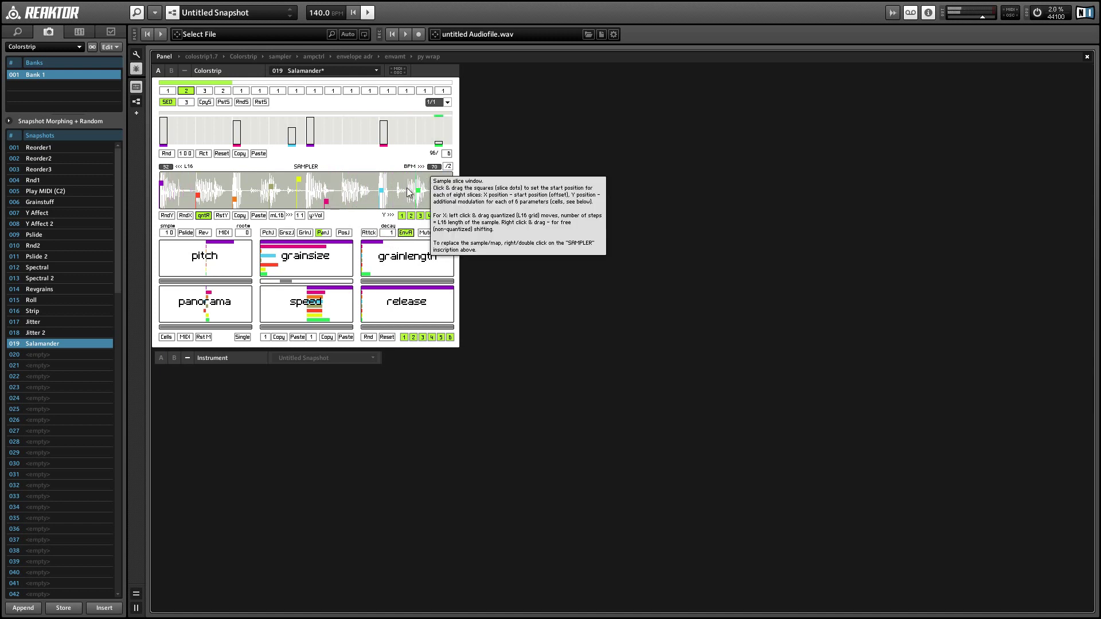
left_click_drag(389, 235, 390, 223)
left_click(369, 232)
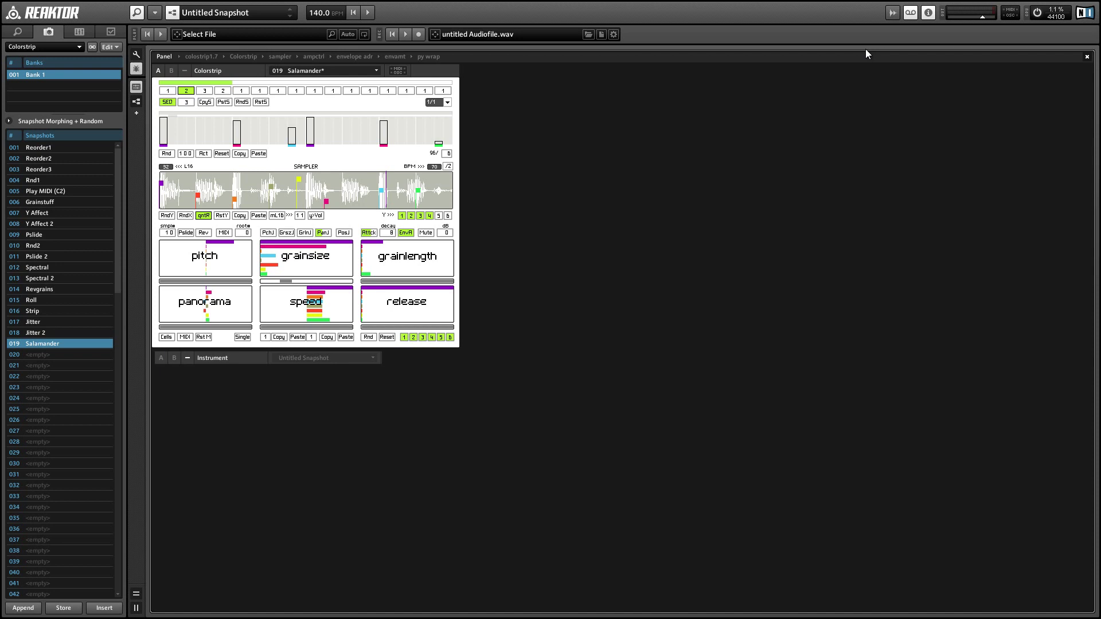
Step: Open the Sample Map Editor showing the KiloWatts bass and loop samples, closing the Sample Map menu unused
left_click(897, 13)
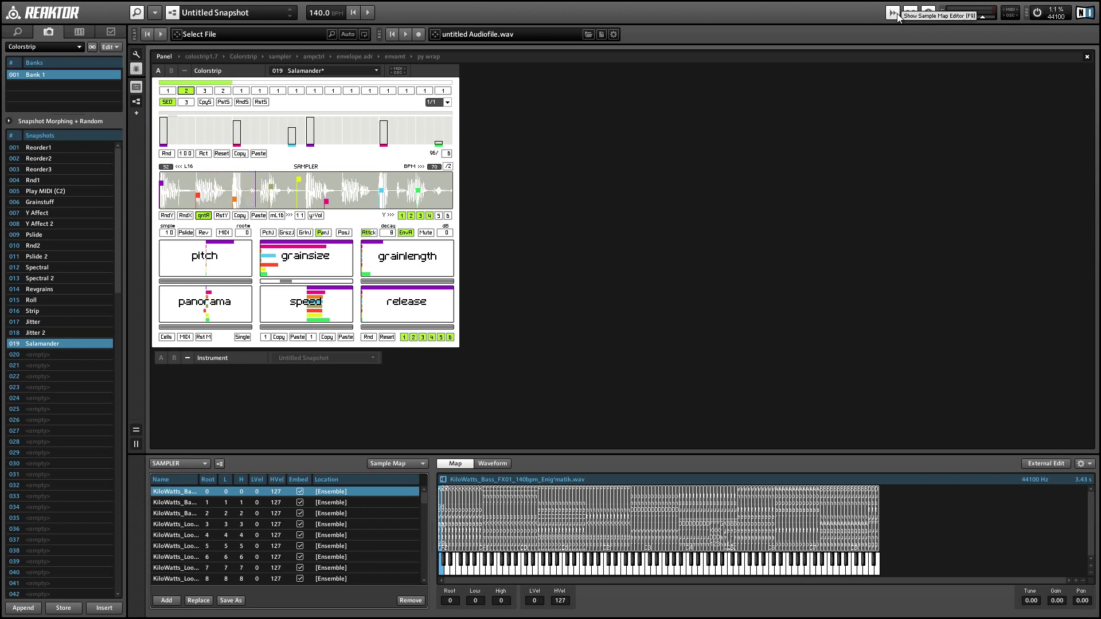
left_click(393, 465)
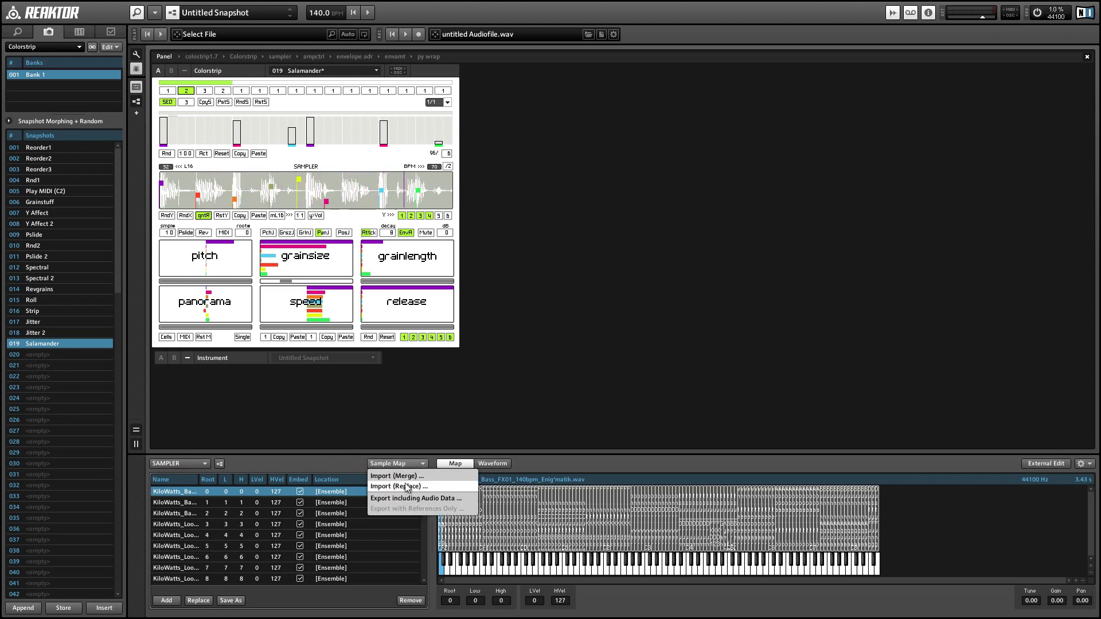
left_click(329, 449)
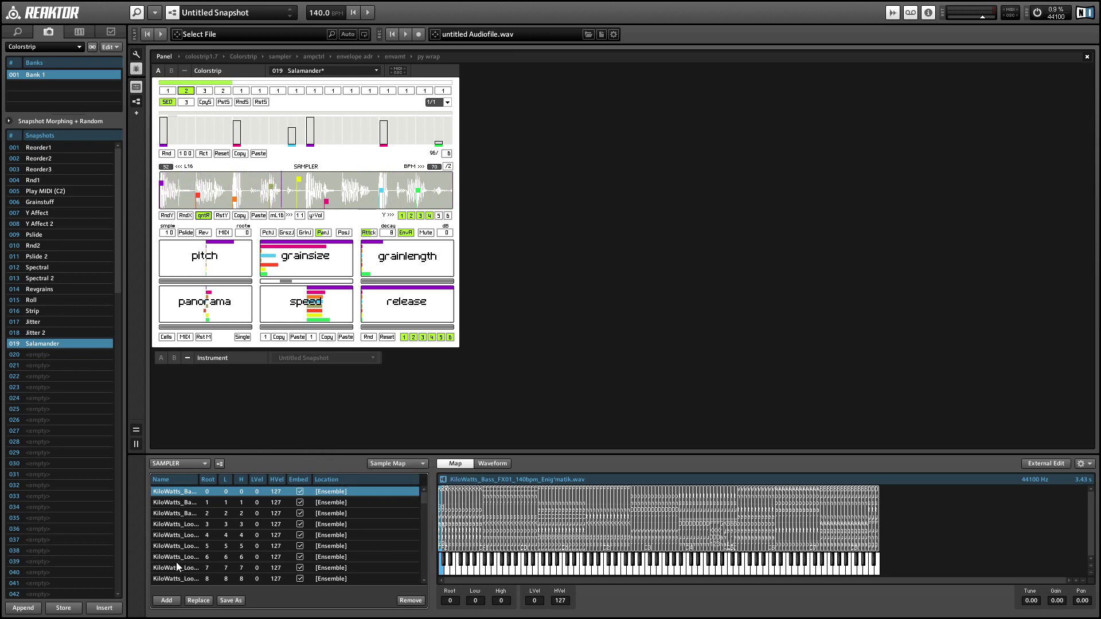
left_click(166, 600)
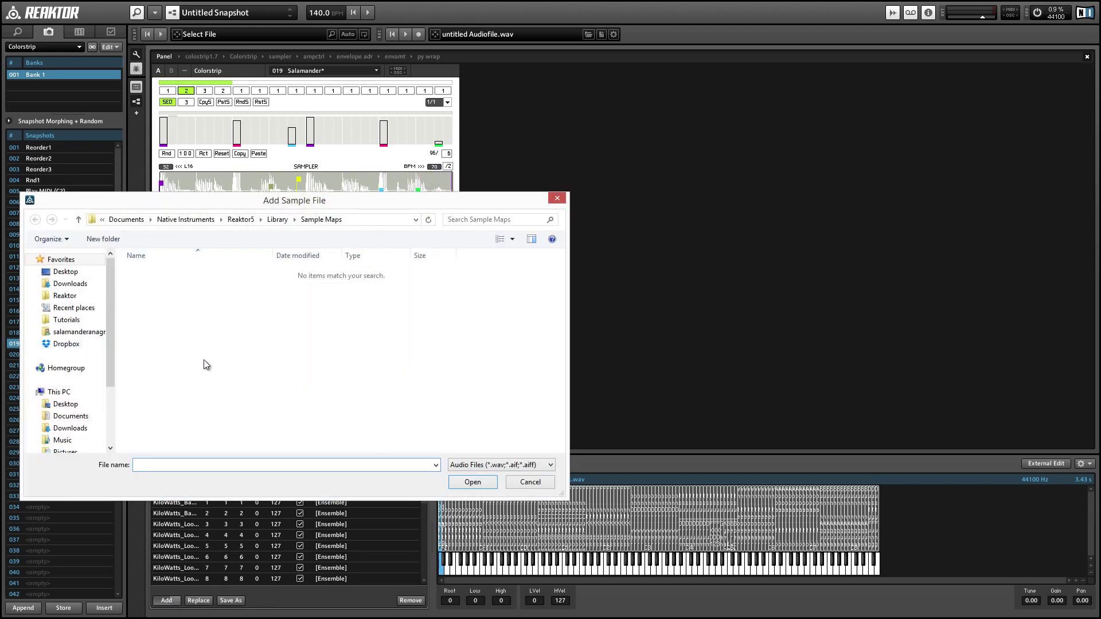
left_click(539, 487)
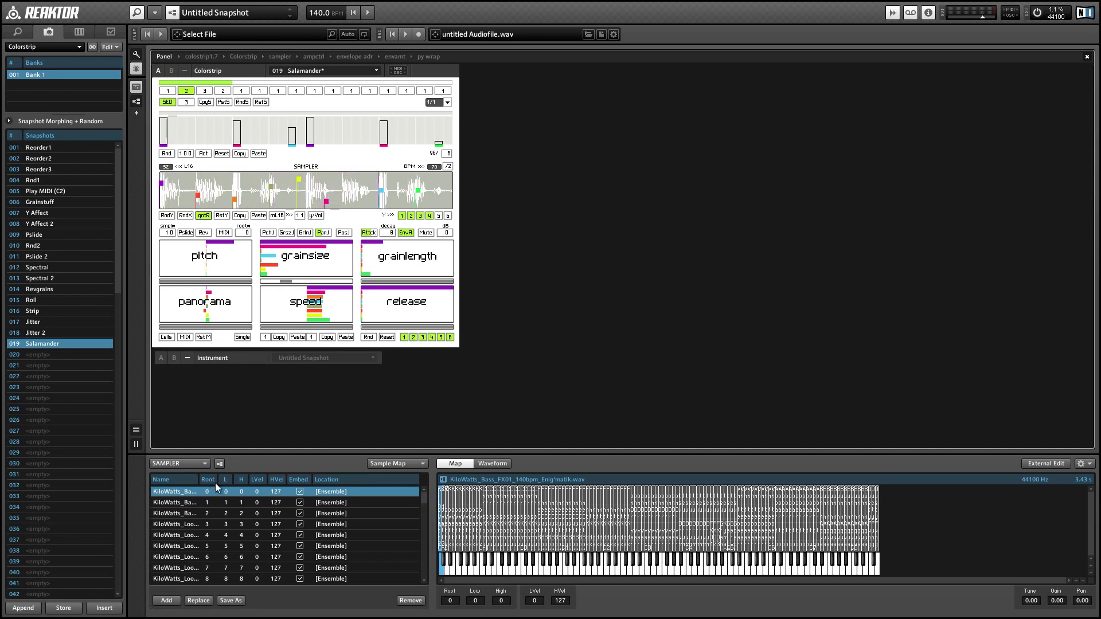
Step: Nudge the sampler's smpl# to 11, then load the Strip snapshot and return to Salamander
left_click(170, 233)
left_click_drag(171, 236, 174, 229)
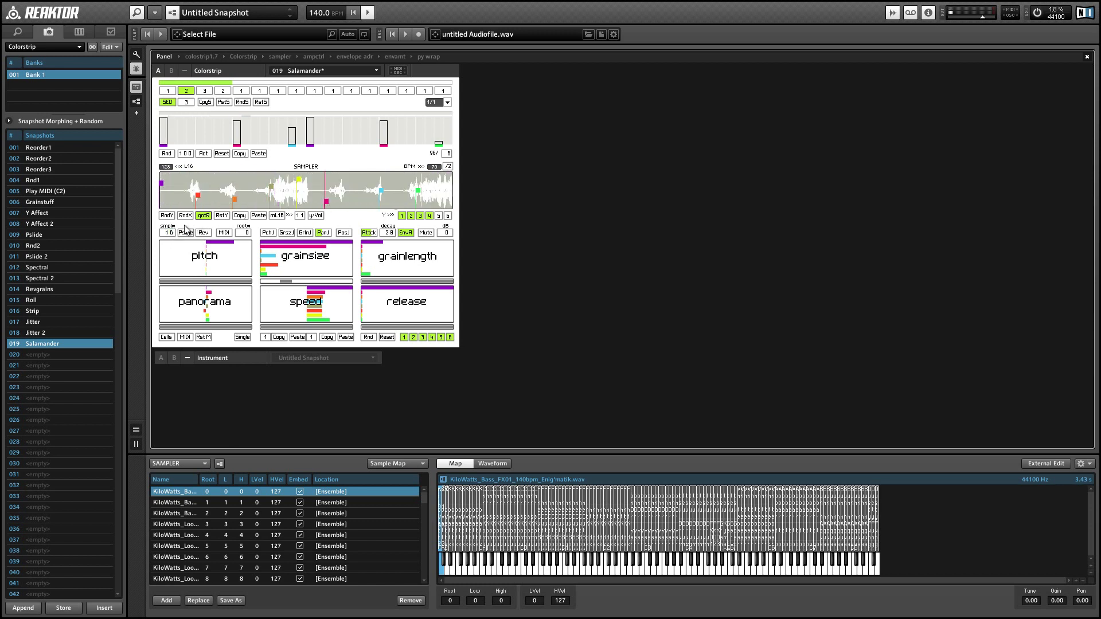
left_click(60, 311)
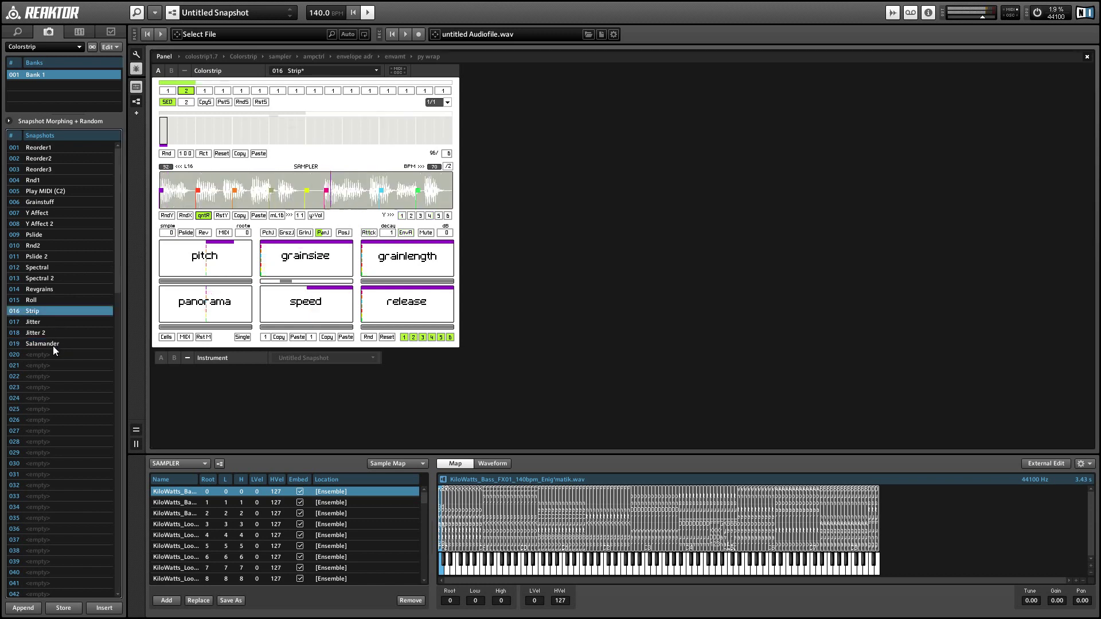
left_click(54, 346)
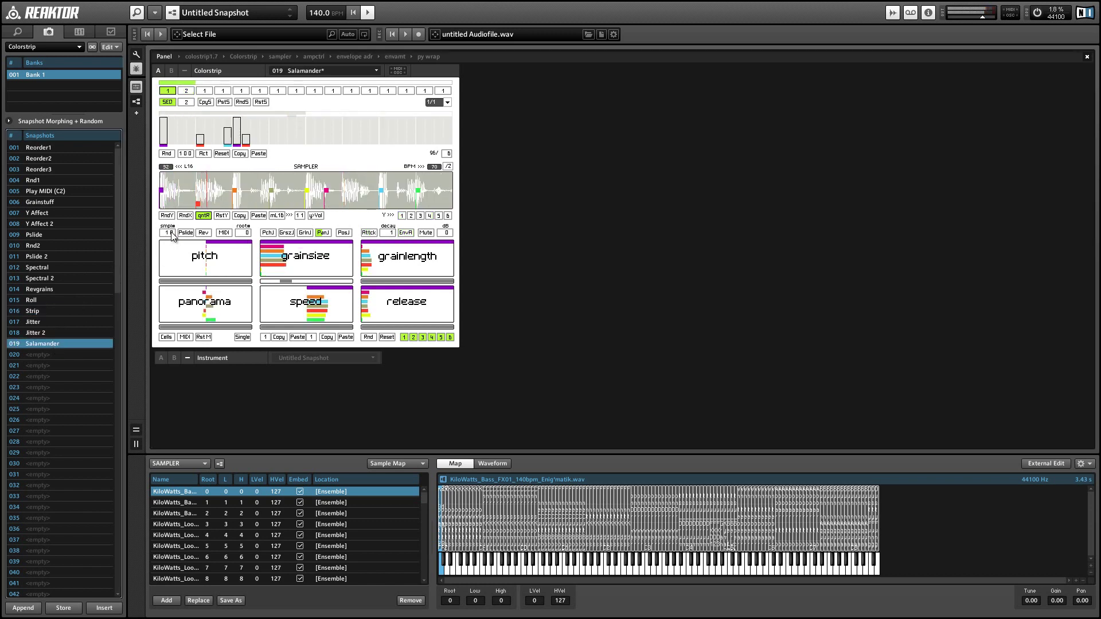
Step: Set the Salamander sampler's smpl# to 19 and close the Sample Map Editor
left_click_drag(172, 235, 174, 237)
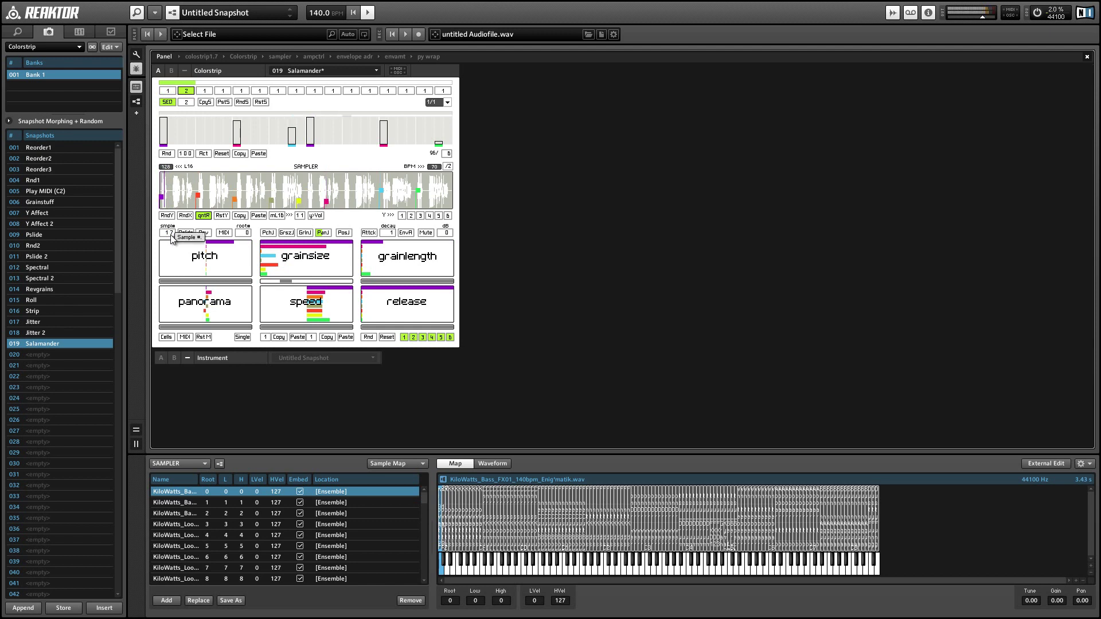
scroll(171, 236, "up", 2)
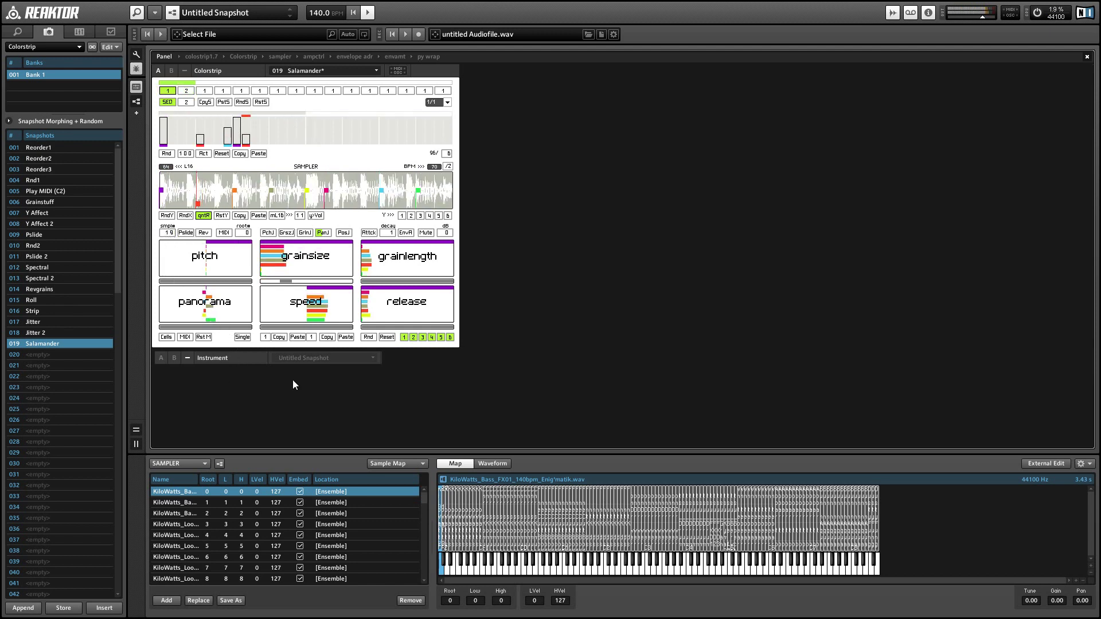
left_click(893, 12)
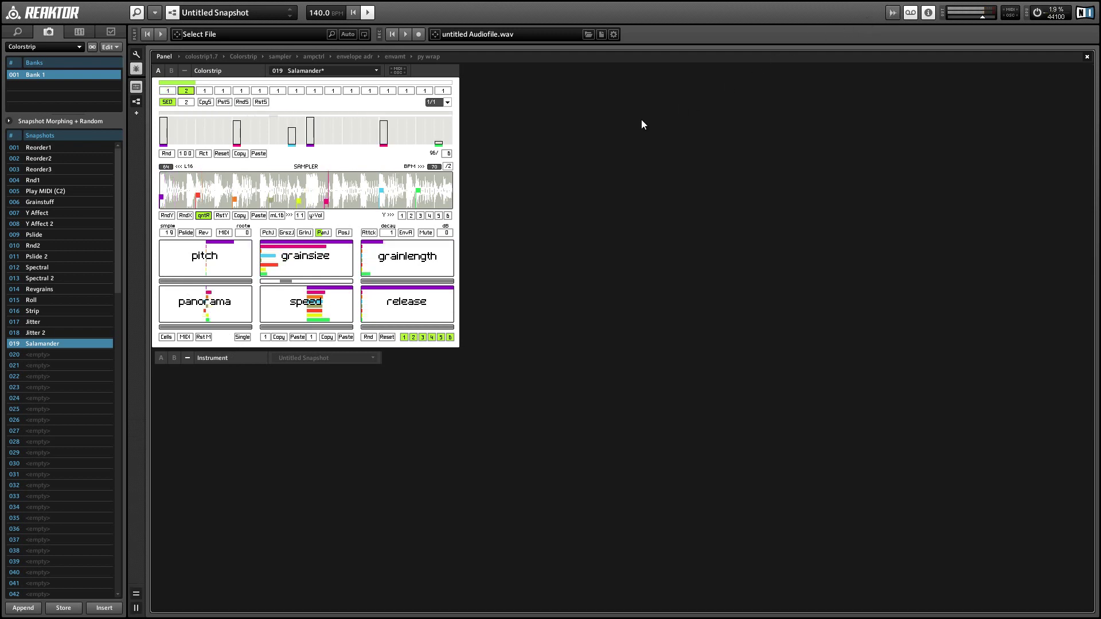